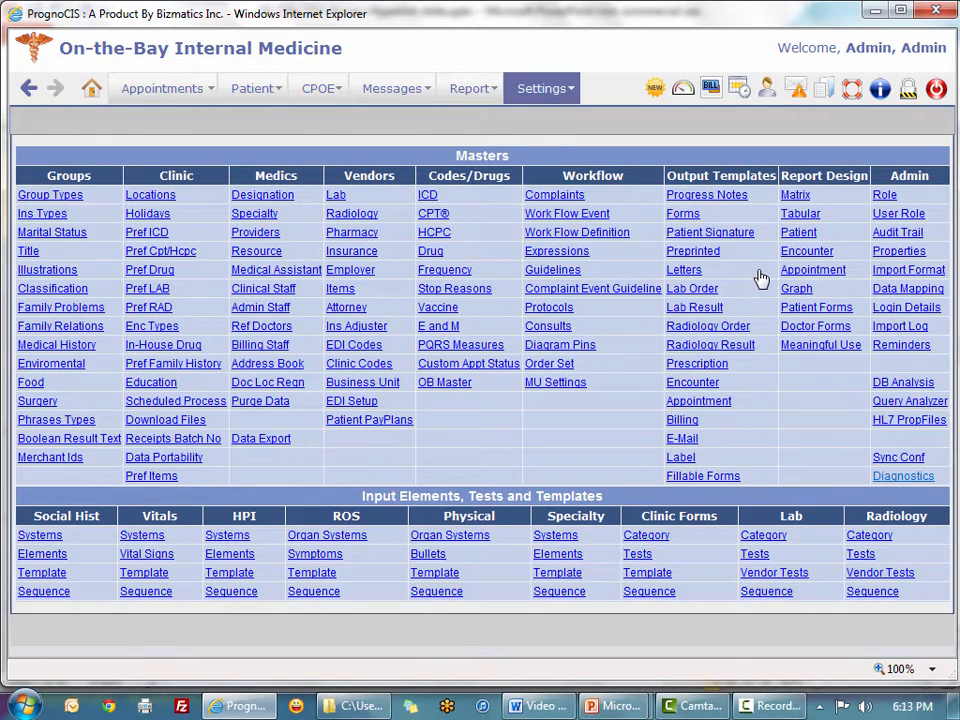
Step: Open the list of roles and look through it for the Nurse, Admin and Staff roles
click(884, 197)
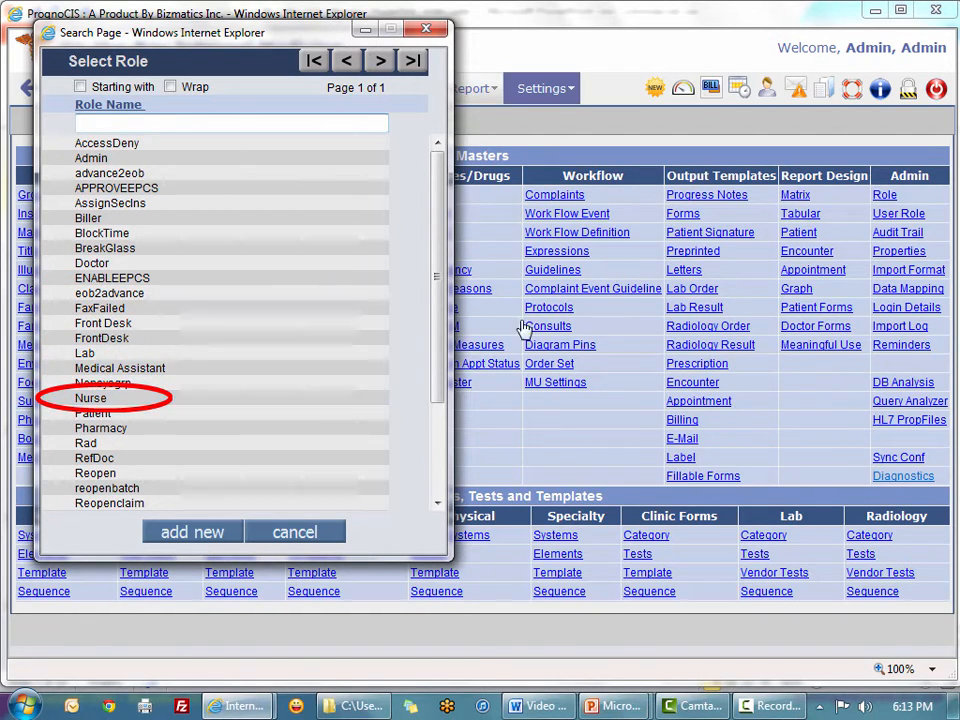
drag(438, 305, 437, 435)
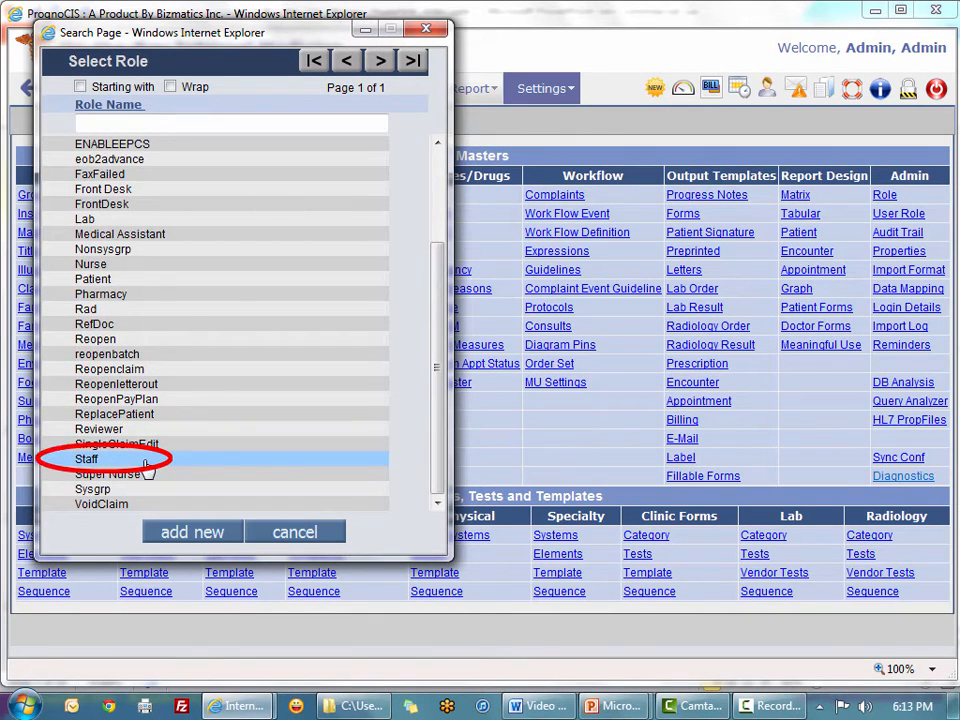
drag(444, 471, 444, 311)
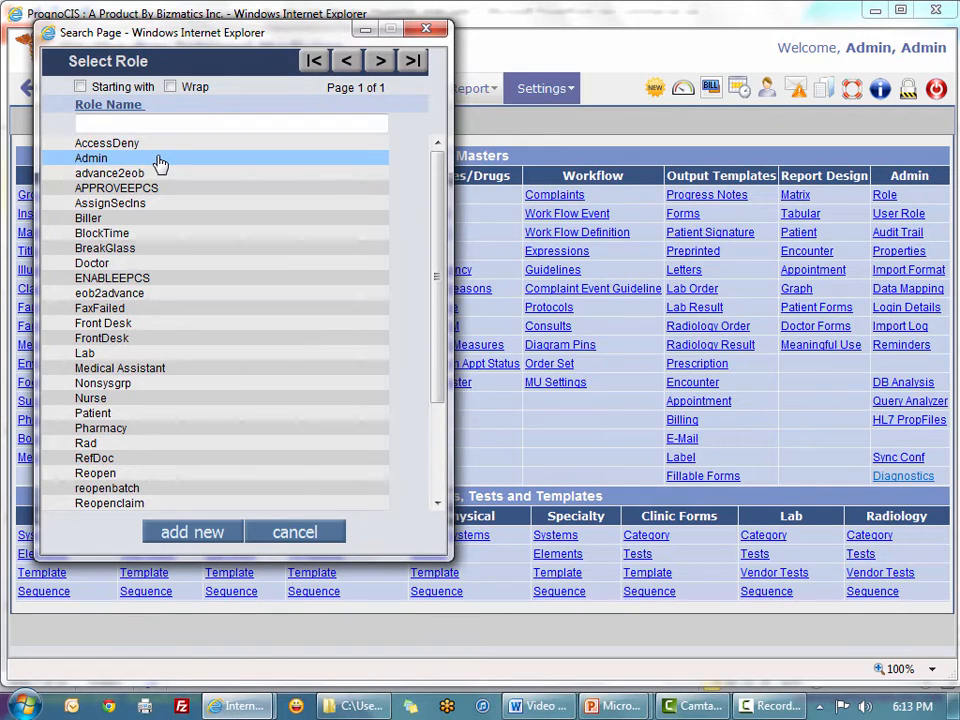
scroll(129, 454, down, 3)
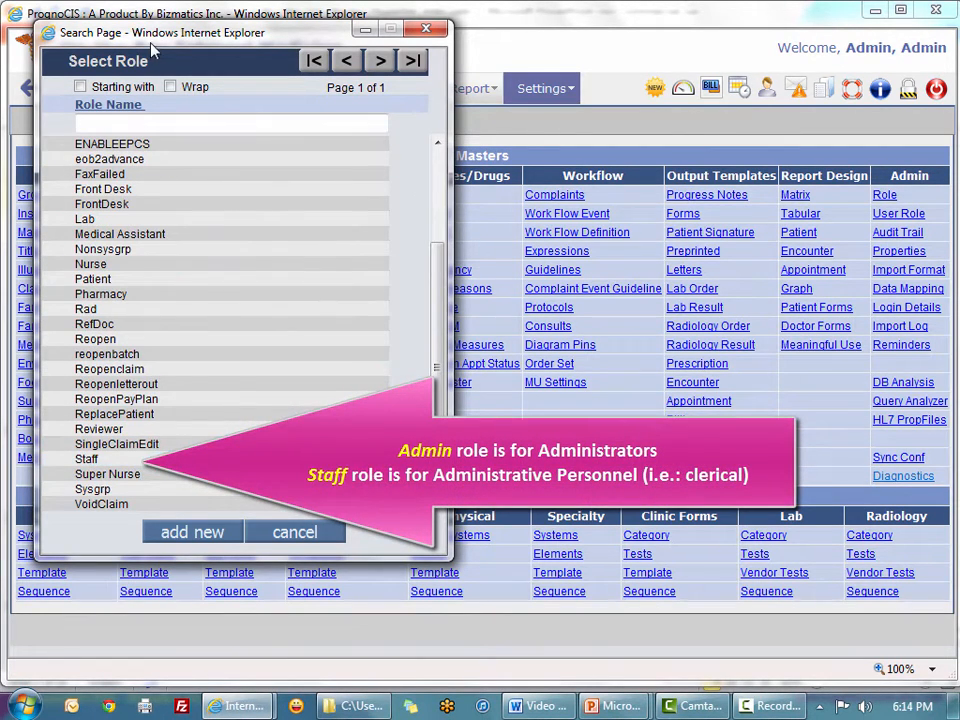
drag(150, 38, 624, 50)
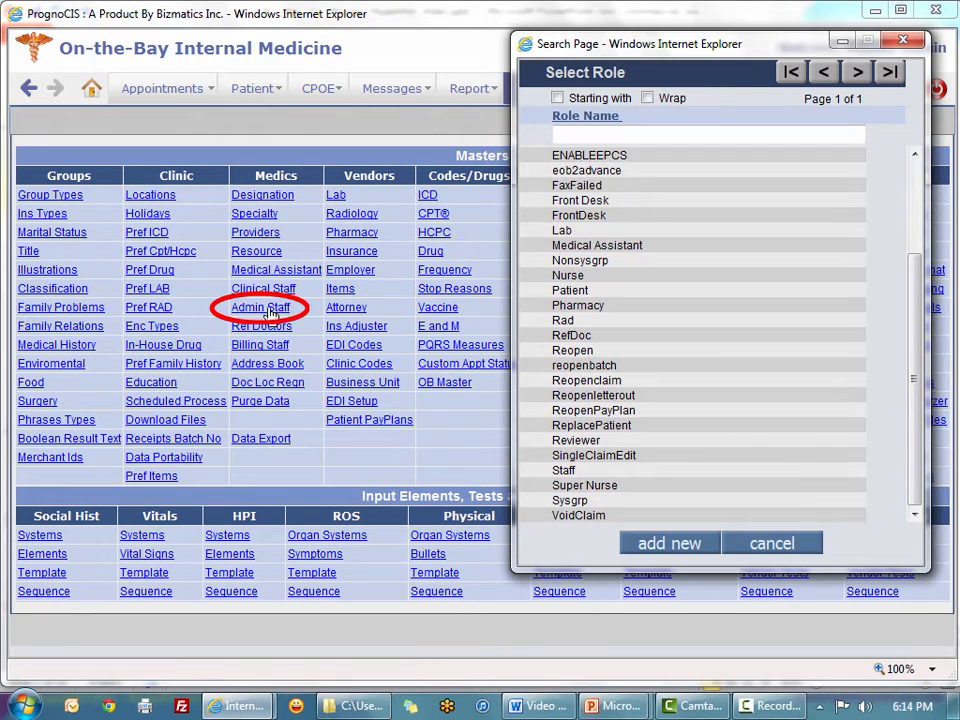
drag(728, 53, 461, 48)
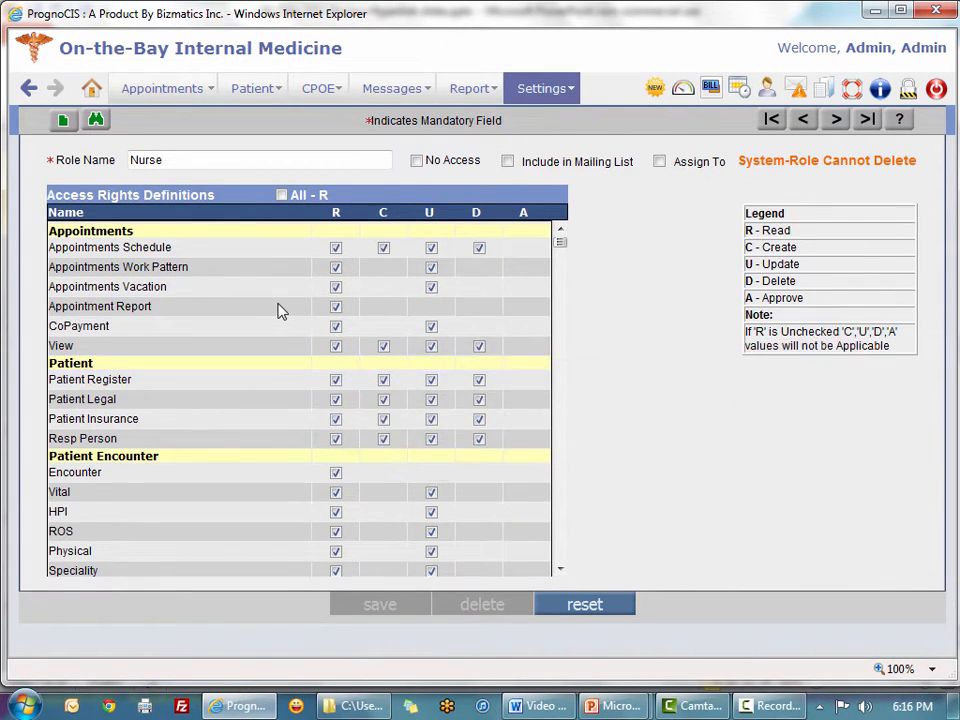
Step: Leave the Nurse role for the configuration page and view the list of Clinical Staff users
mouse_move(217, 162)
mouse_down()
mouse_move(10, 142)
mouse_move(6, 157)
mouse_up()
click(184, 166)
click(506, 96)
click(549, 182)
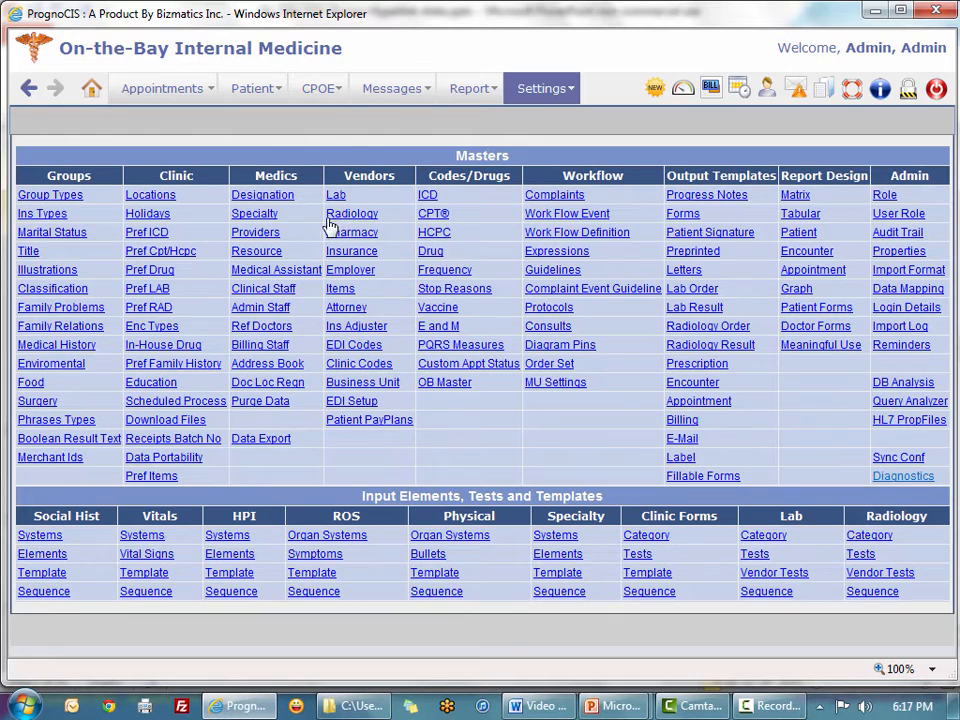
click(262, 291)
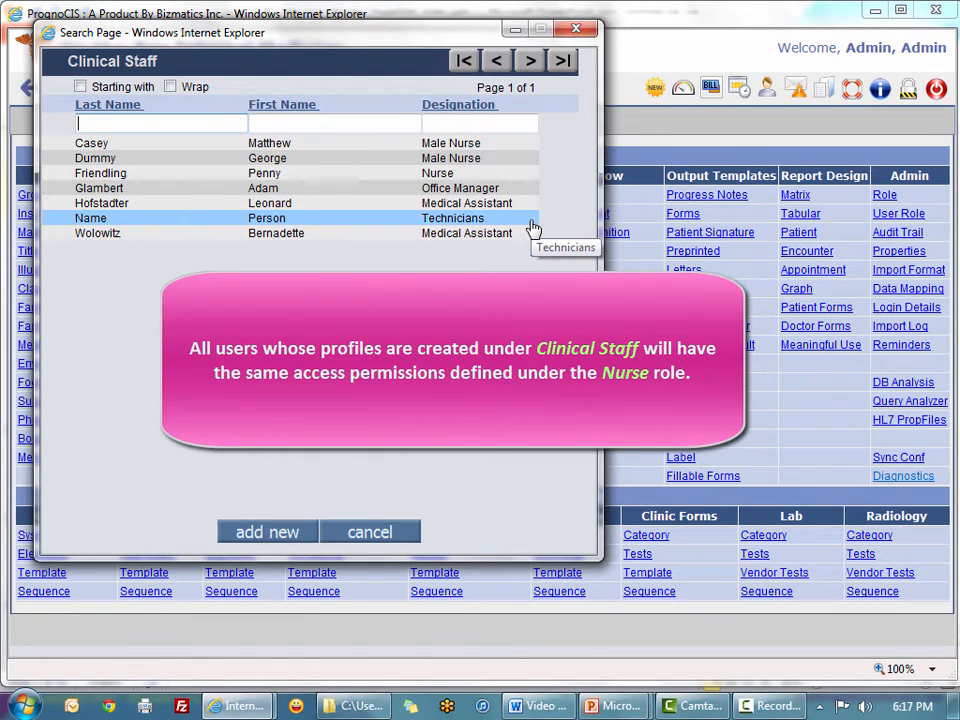
click(575, 29)
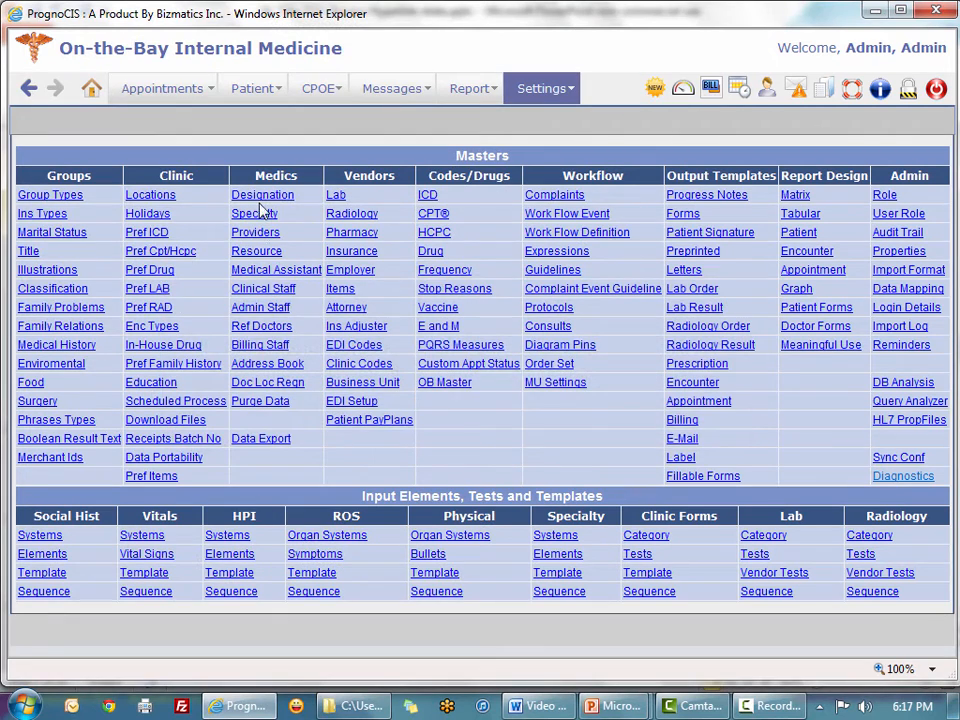
Step: Open the Nurse role and review its access rights definitions
click(885, 197)
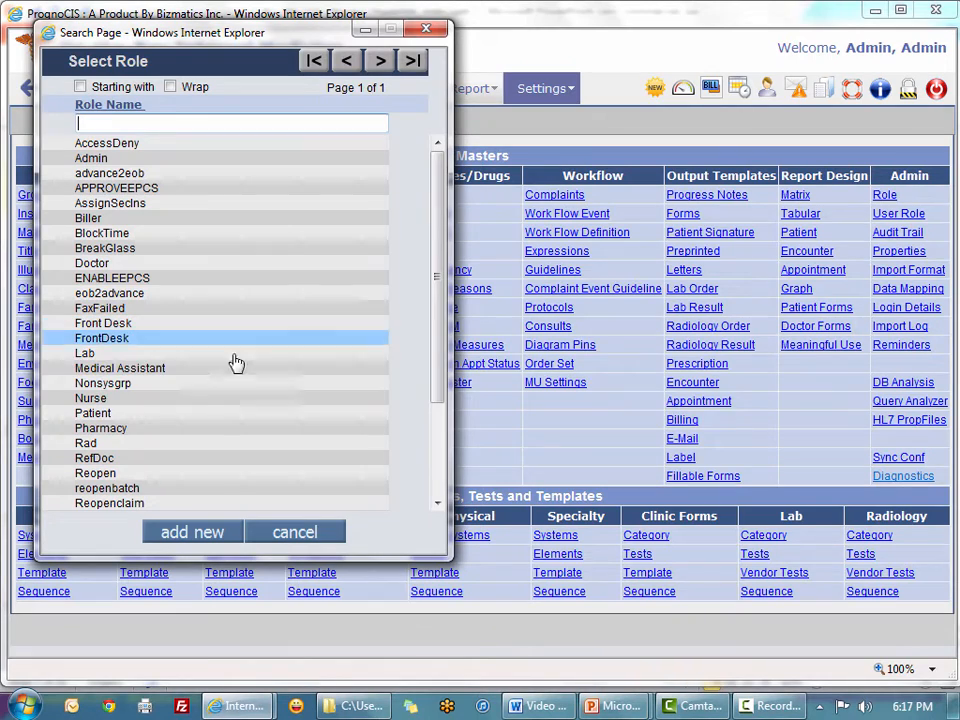
click(171, 399)
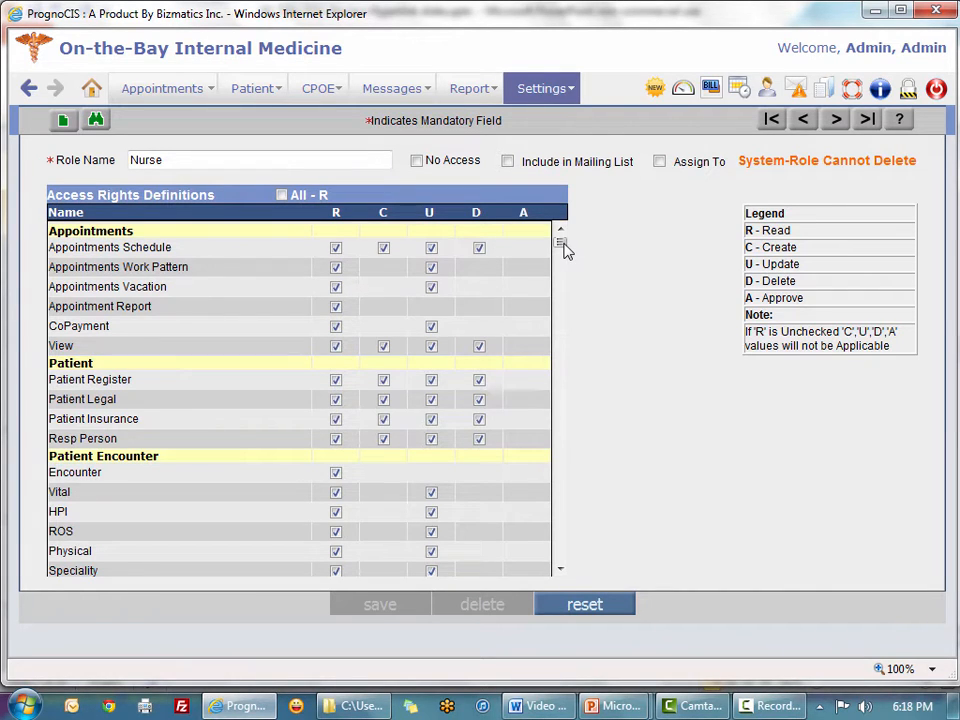
drag(565, 250, 559, 463)
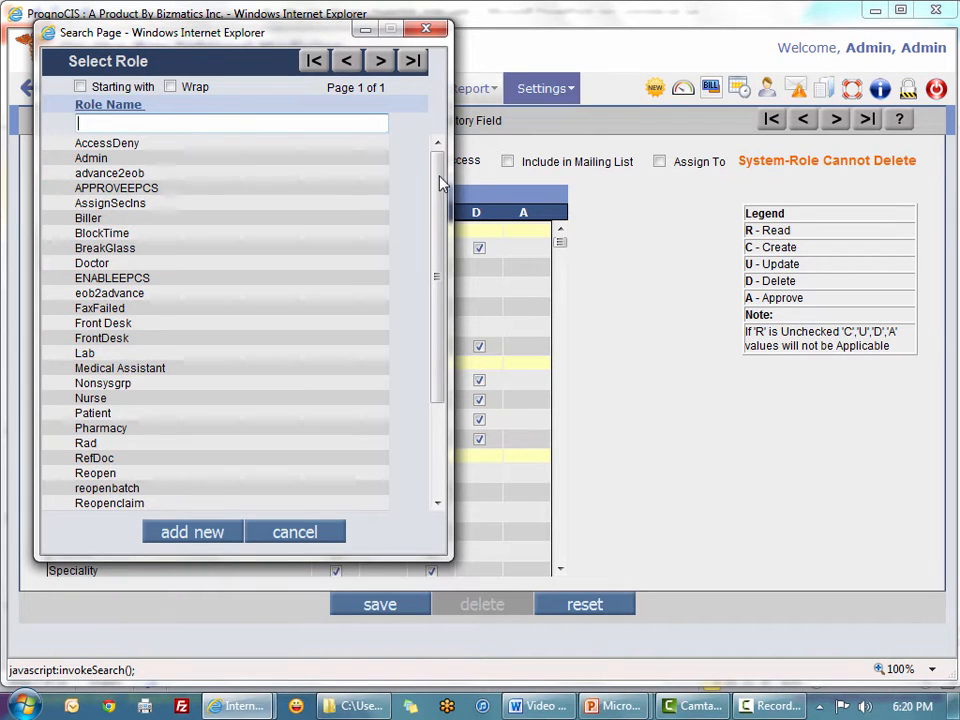
Step: Open the Staff role and review its access rights, including those for Patient Encounter
click(437, 424)
click(135, 461)
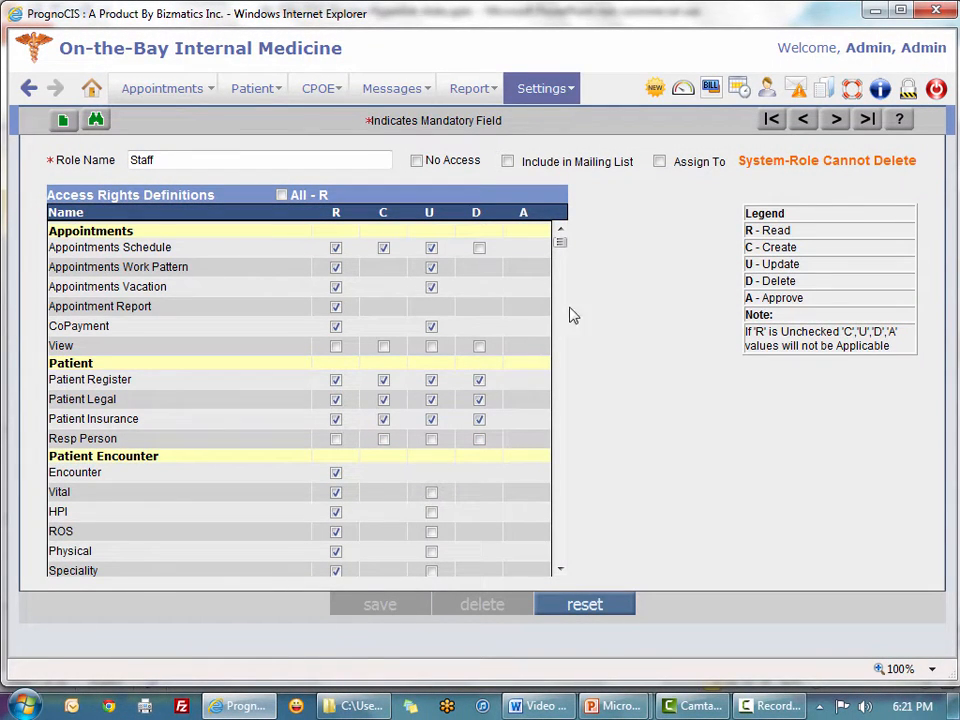
scroll(563, 577, down, 5)
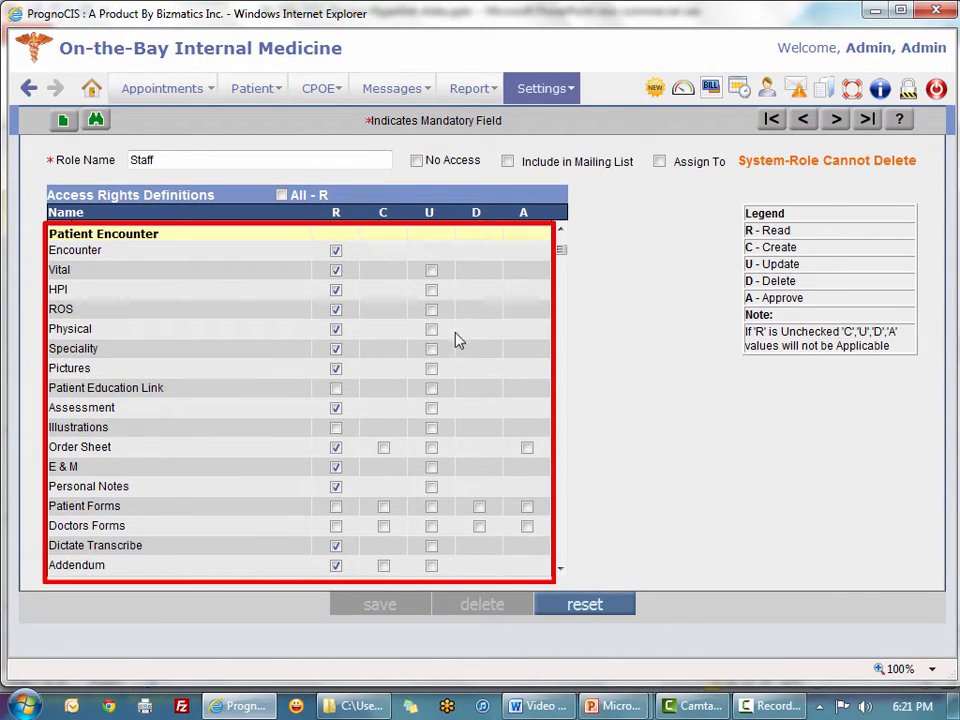
mouse_move(561, 249)
mouse_down()
mouse_move(572, 326)
mouse_move(563, 236)
mouse_up()
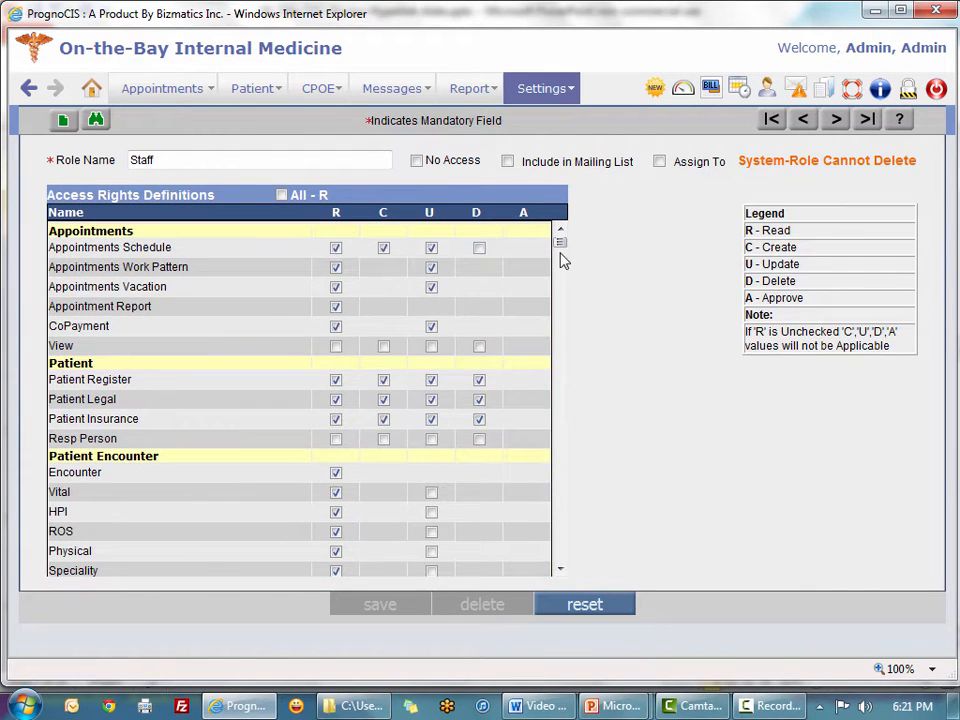
Step: Return to the configuration page and view the list of roles to which permissions can be assigned
click(541, 88)
click(568, 153)
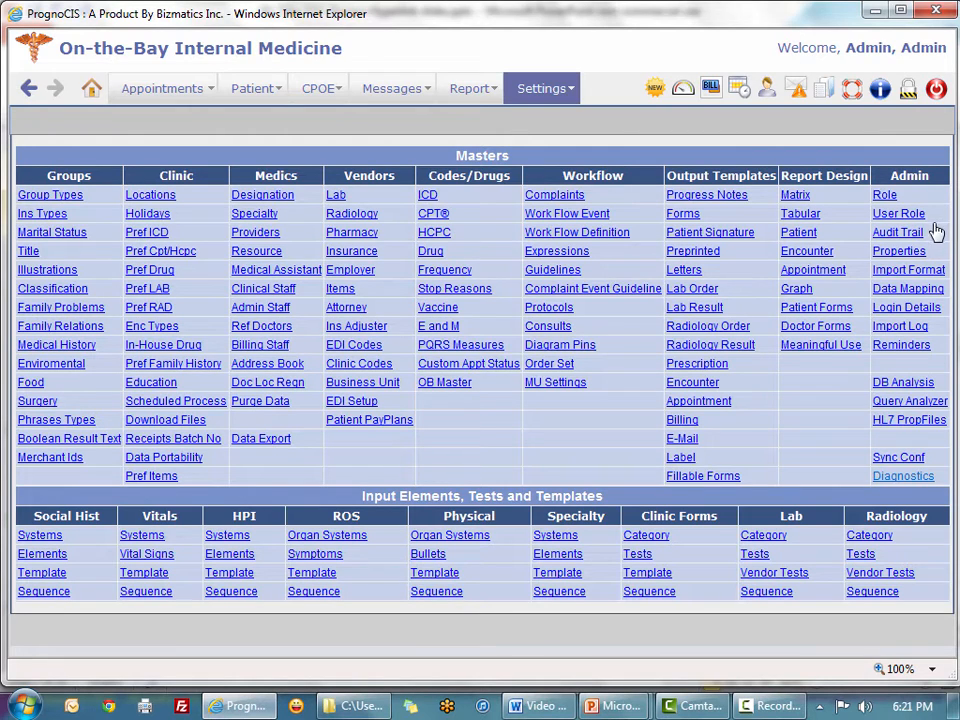
click(886, 196)
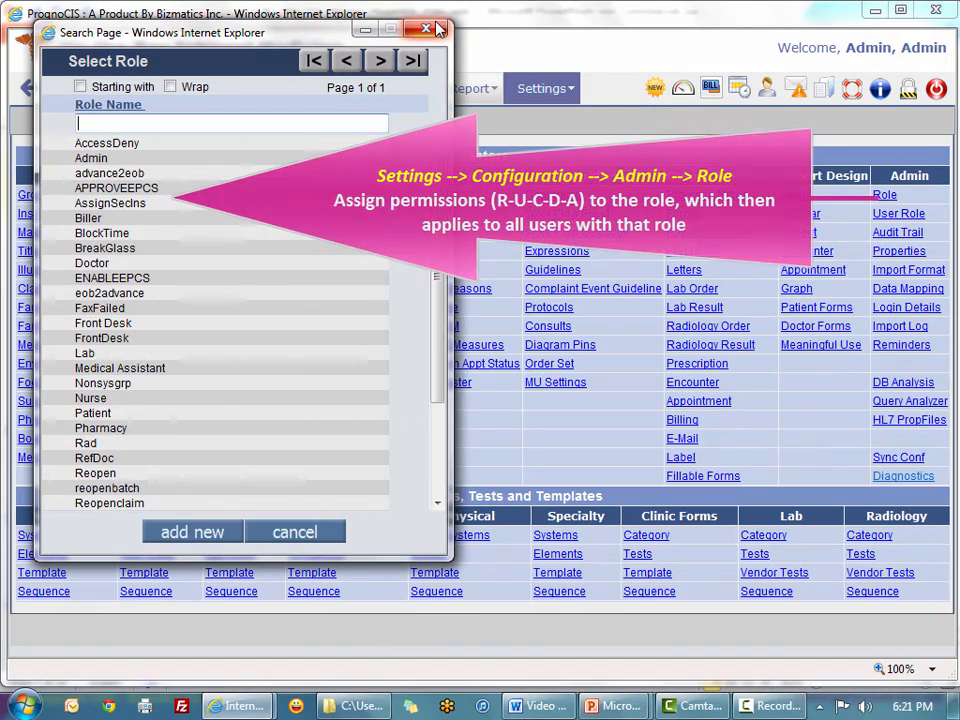
click(437, 28)
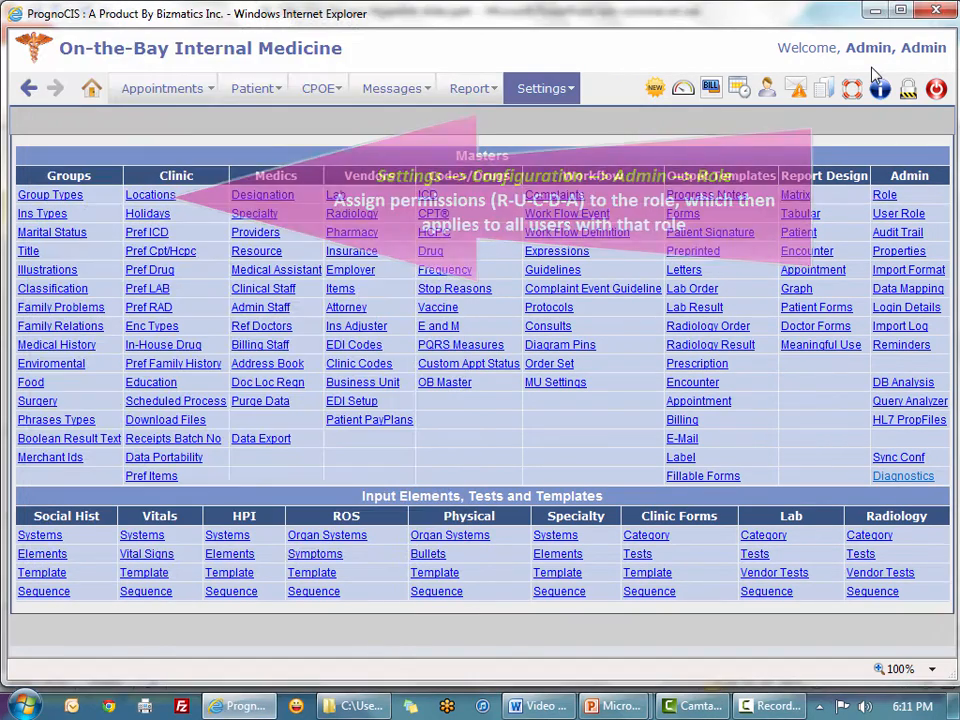
click(883, 203)
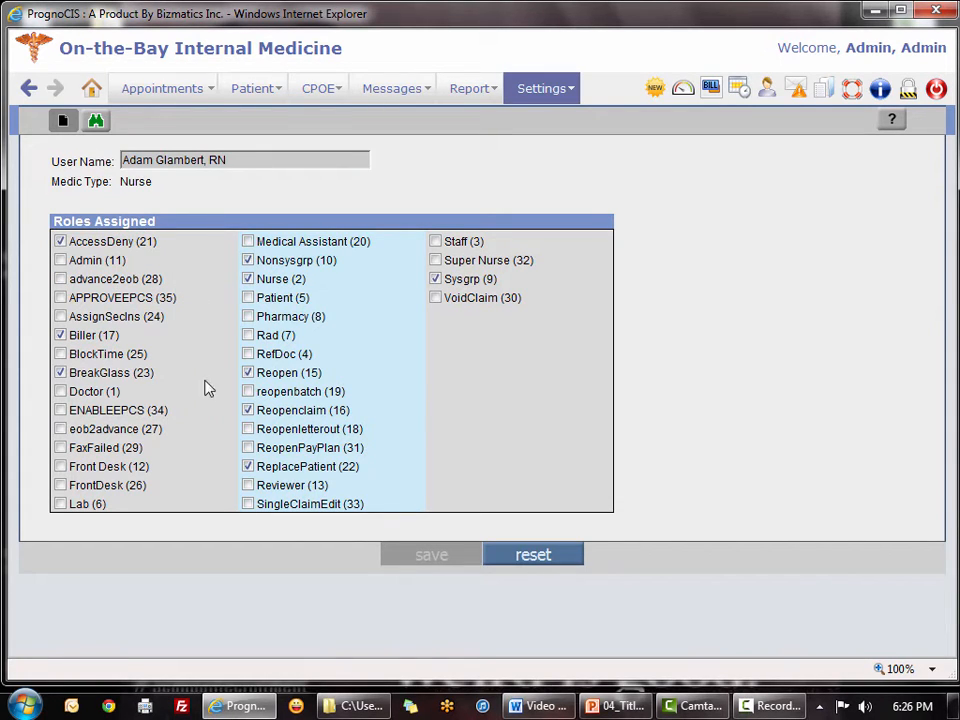
Step: Assign the Admin, APPROVEEPCS, BlockTime, Doctor, Pharmacy, reopenbatch and Super Nurse roles to the selected user and save
click(60, 261)
click(60, 262)
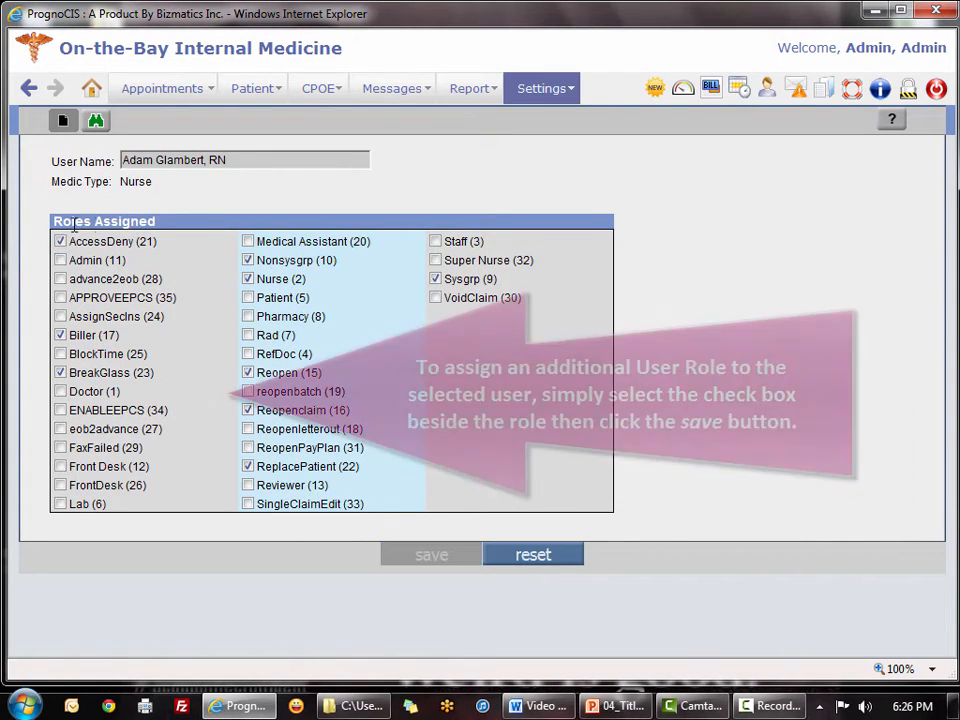
click(60, 261)
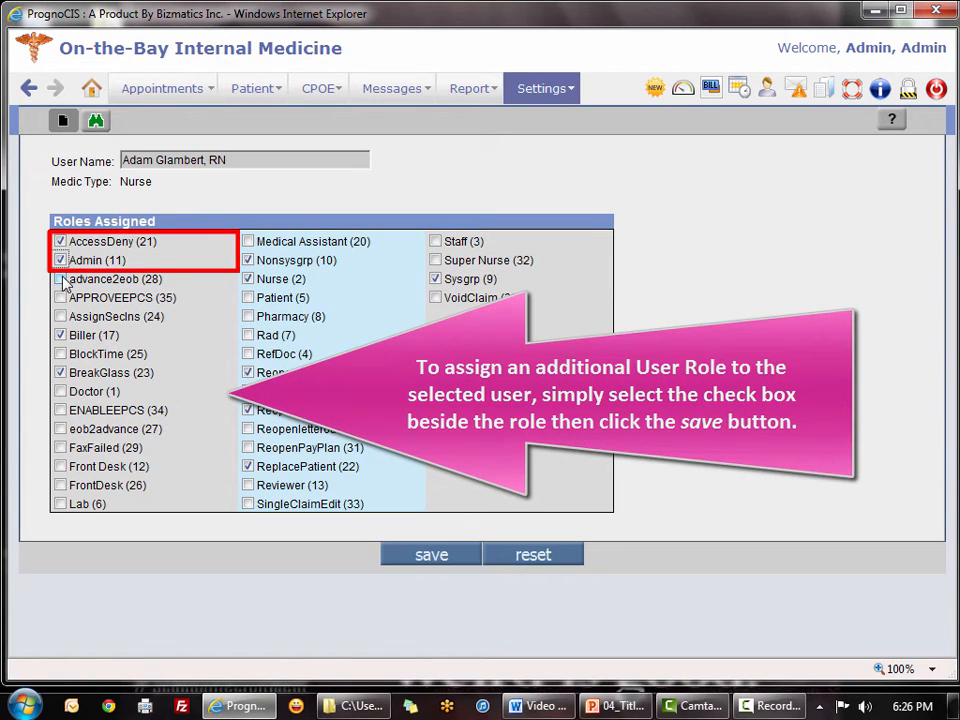
click(60, 298)
click(60, 354)
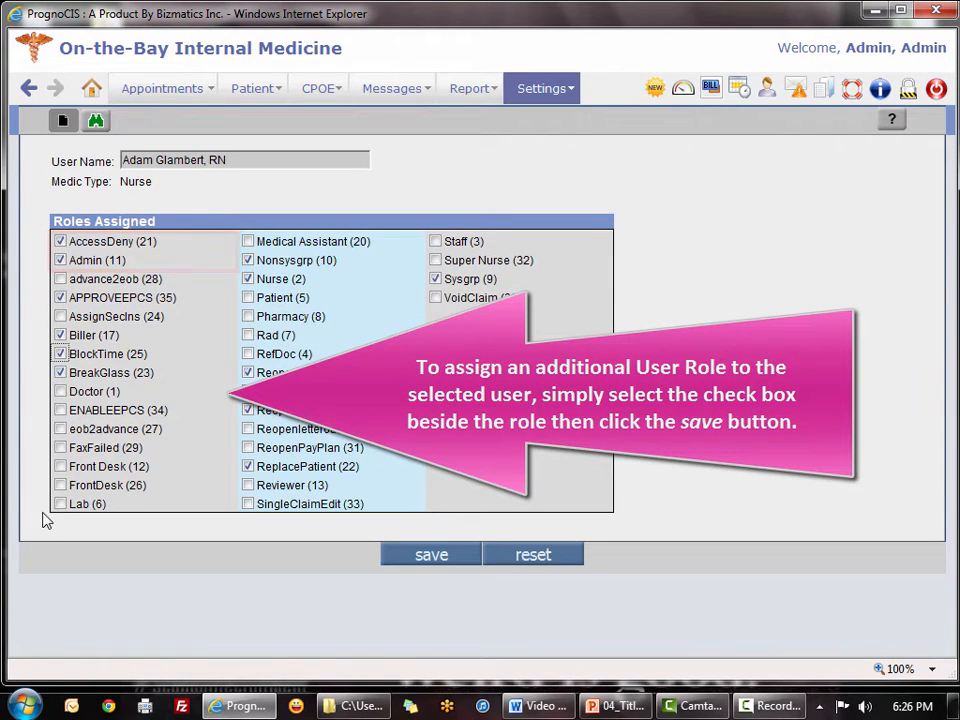
click(60, 391)
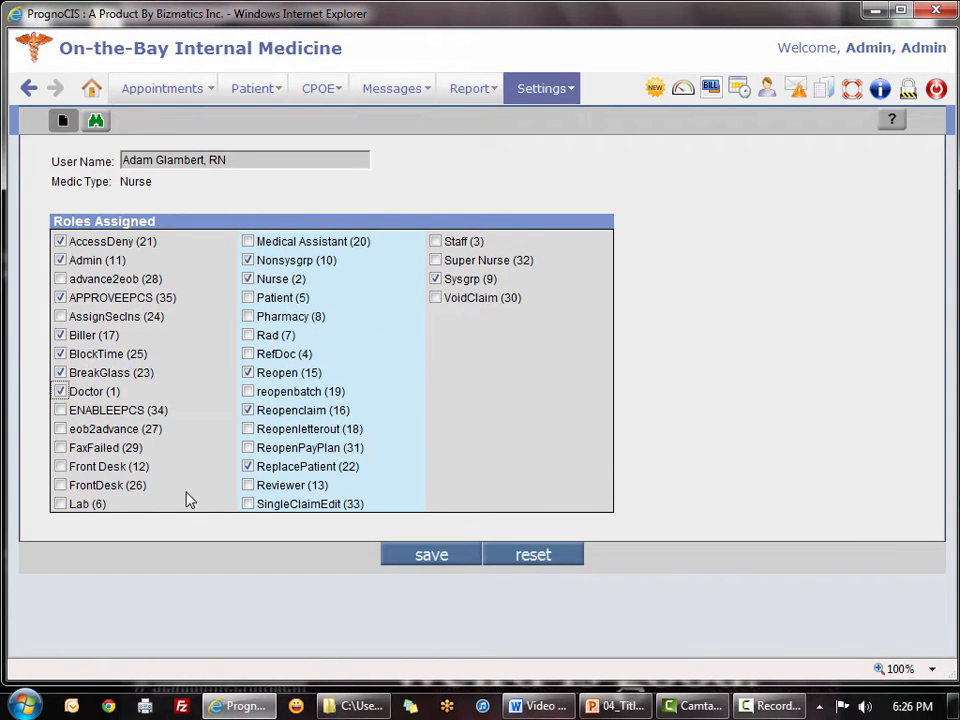
click(435, 260)
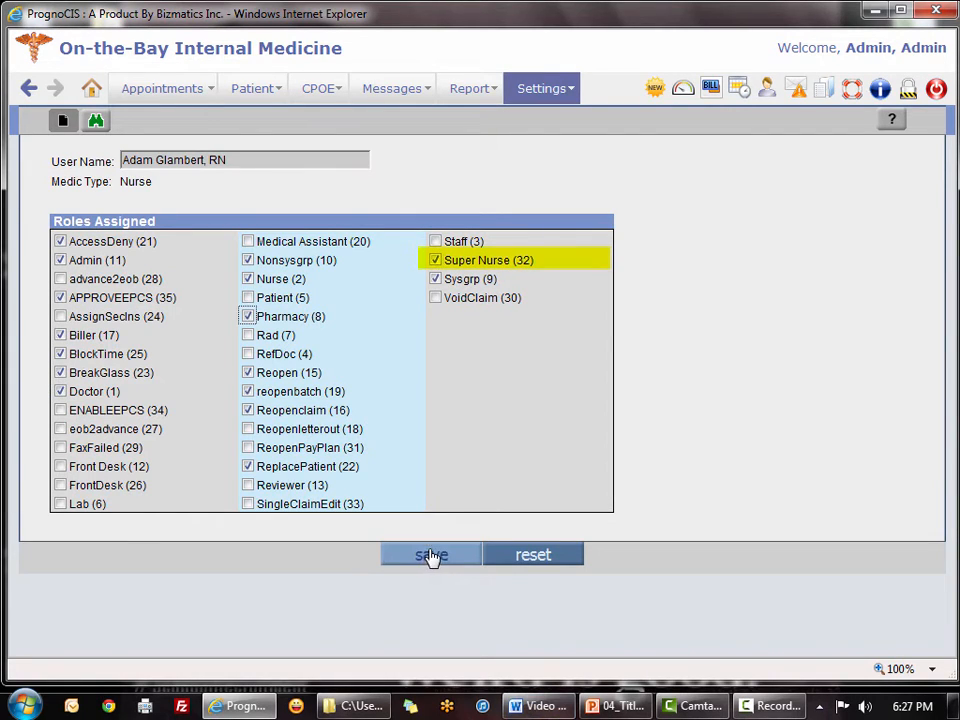
click(431, 556)
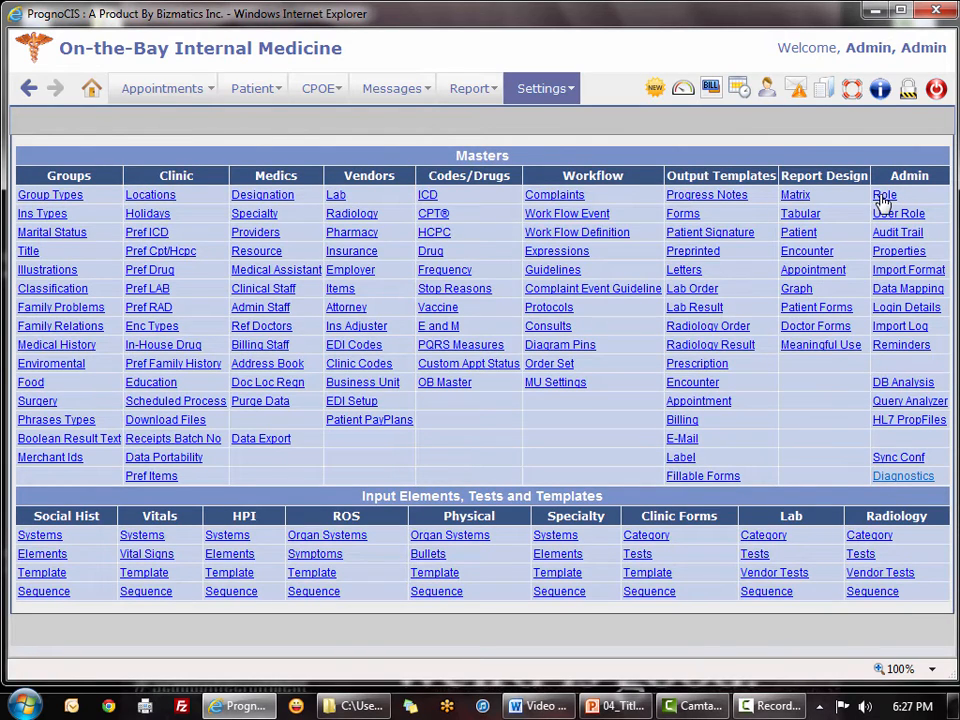
Step: Open the Super Nurse role and bring up the CPOE section of its access rights
click(878, 194)
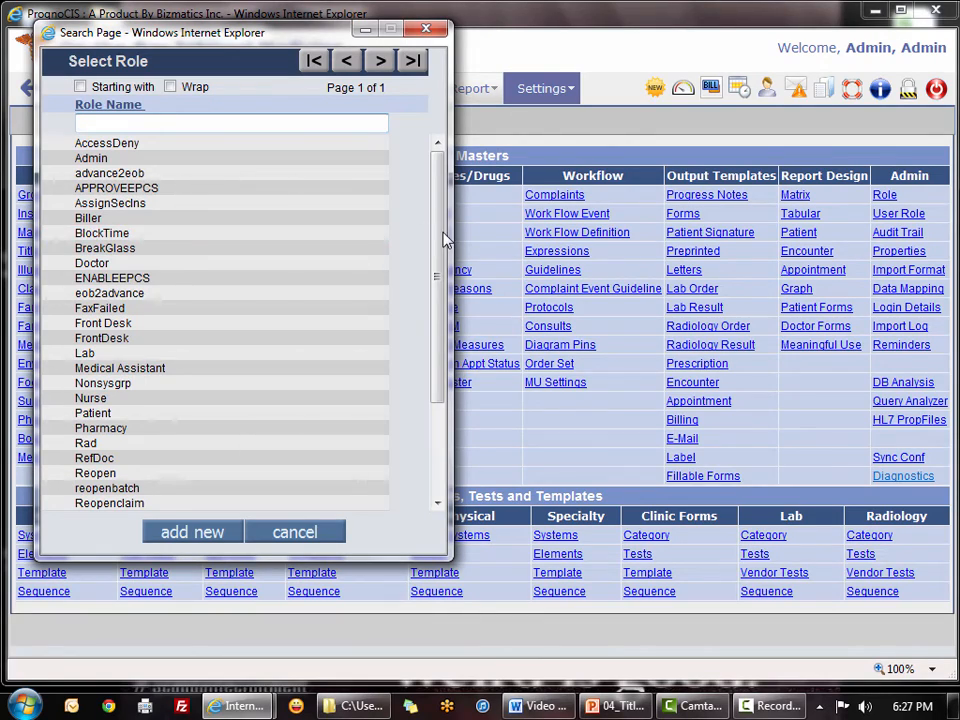
drag(437, 242, 437, 393)
click(133, 476)
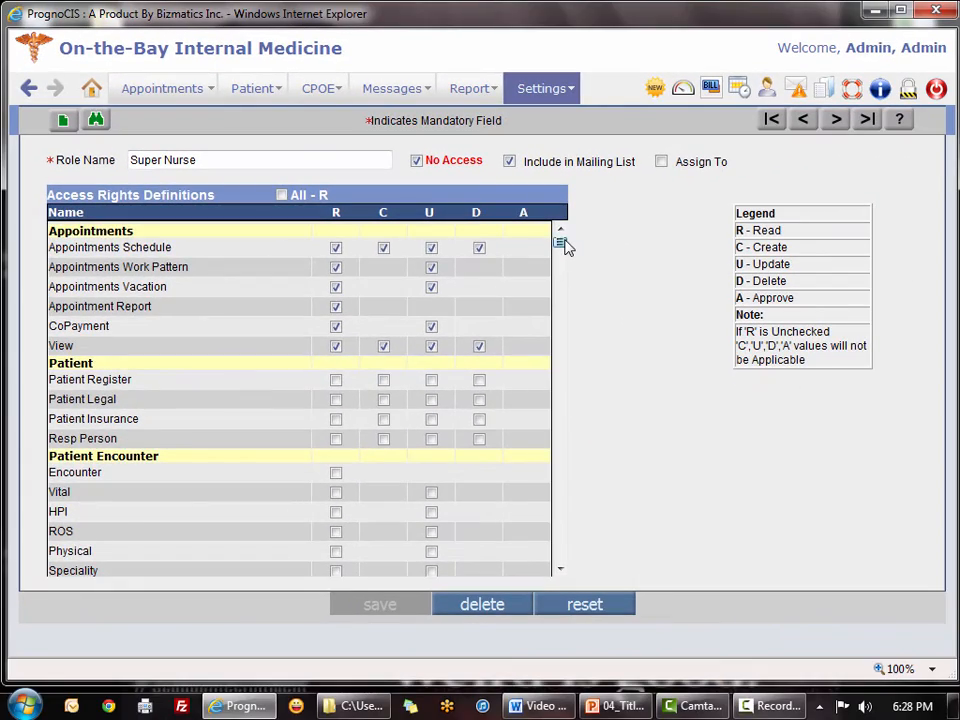
drag(565, 245, 574, 285)
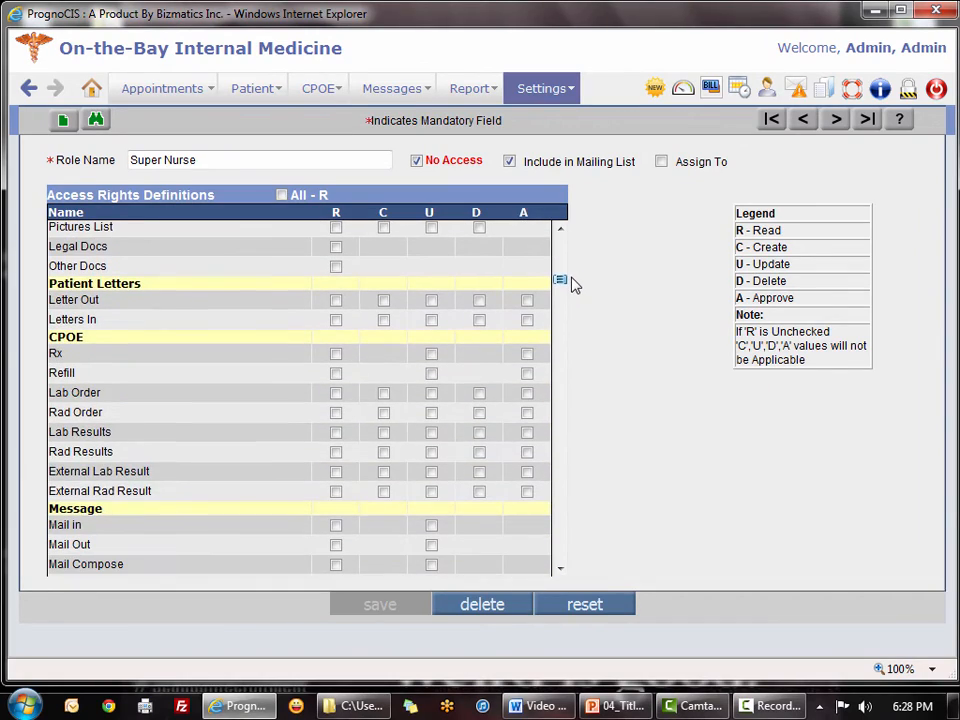
Step: Grant Super Nurse Approve rights on all CPOE items and Delete rights on the lab and rad orders and results, and return to the home page
click(527, 353)
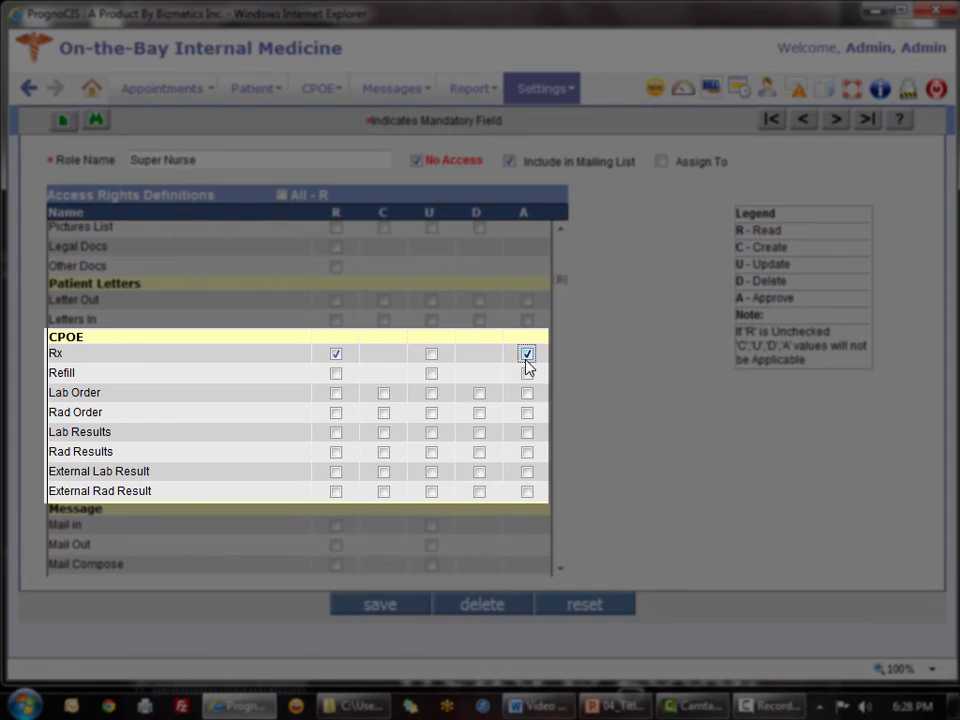
click(528, 375)
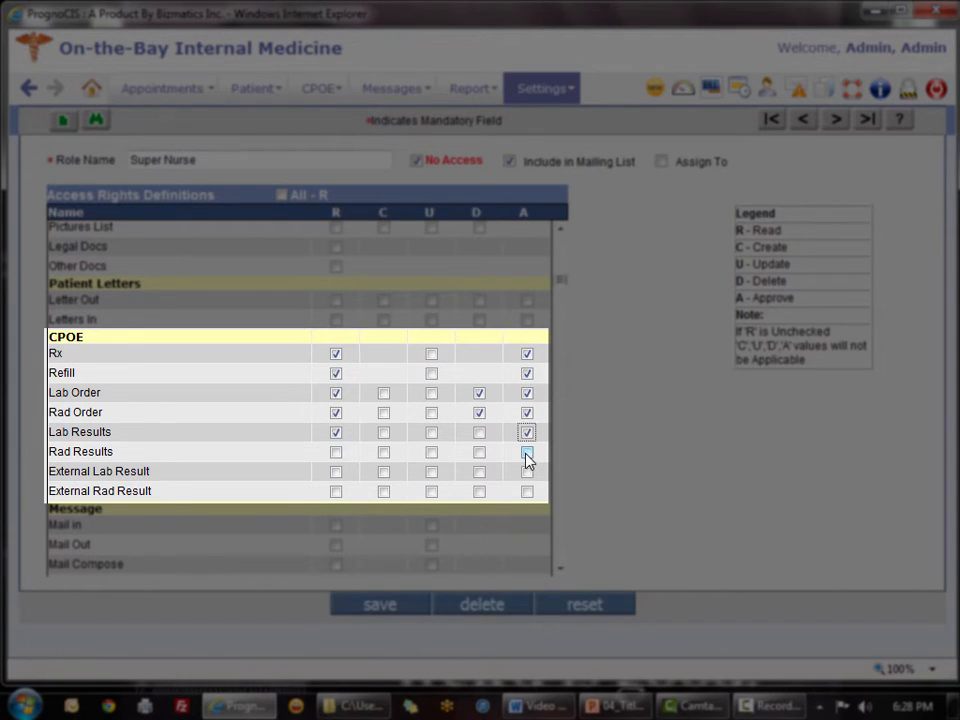
click(527, 453)
click(527, 473)
click(528, 492)
click(480, 474)
click(480, 453)
click(480, 433)
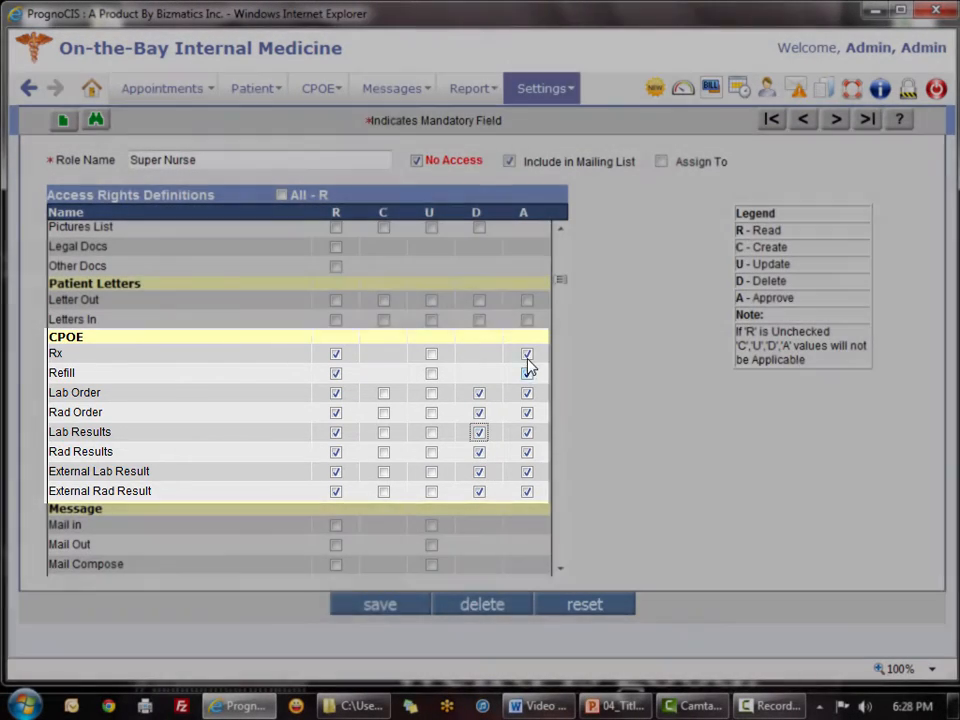
click(91, 89)
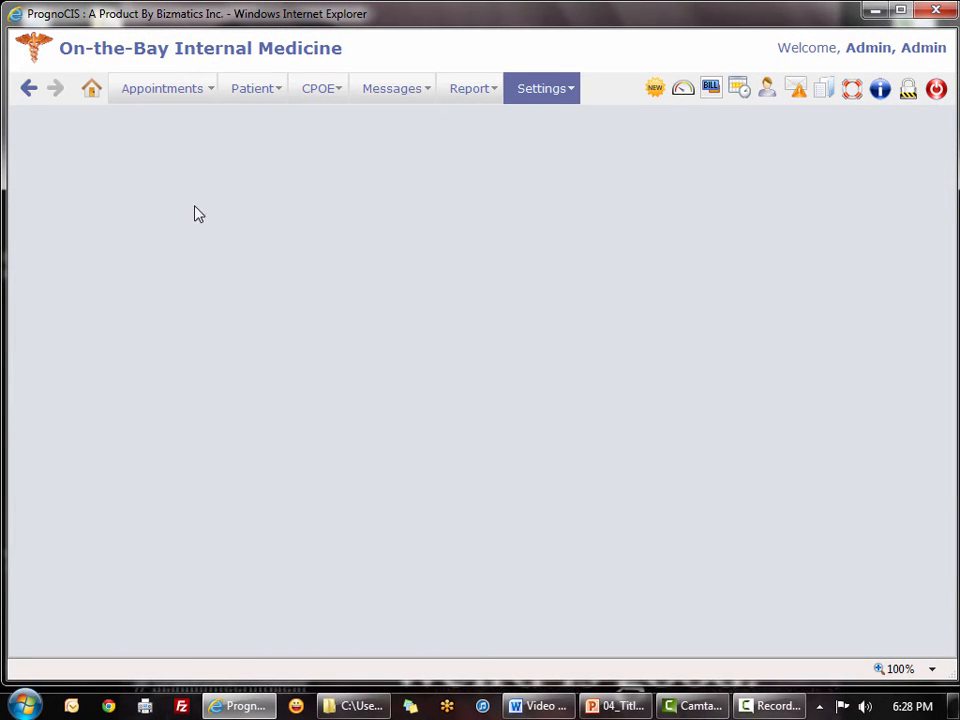